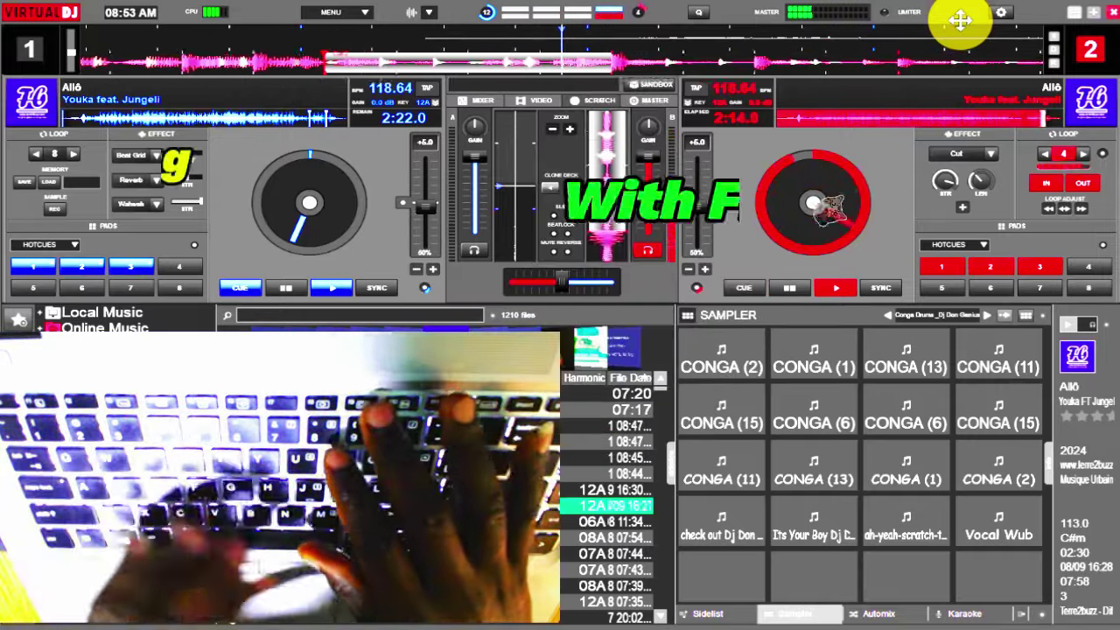
Play a conga pattern over the looping track by alternating the CONGA (13) and CONGA (11) samples in the third row of pads
{"action": "key", "text": "F10"}
{"action": "key", "text": "F10"}
{"action": "key", "text": "F9"}
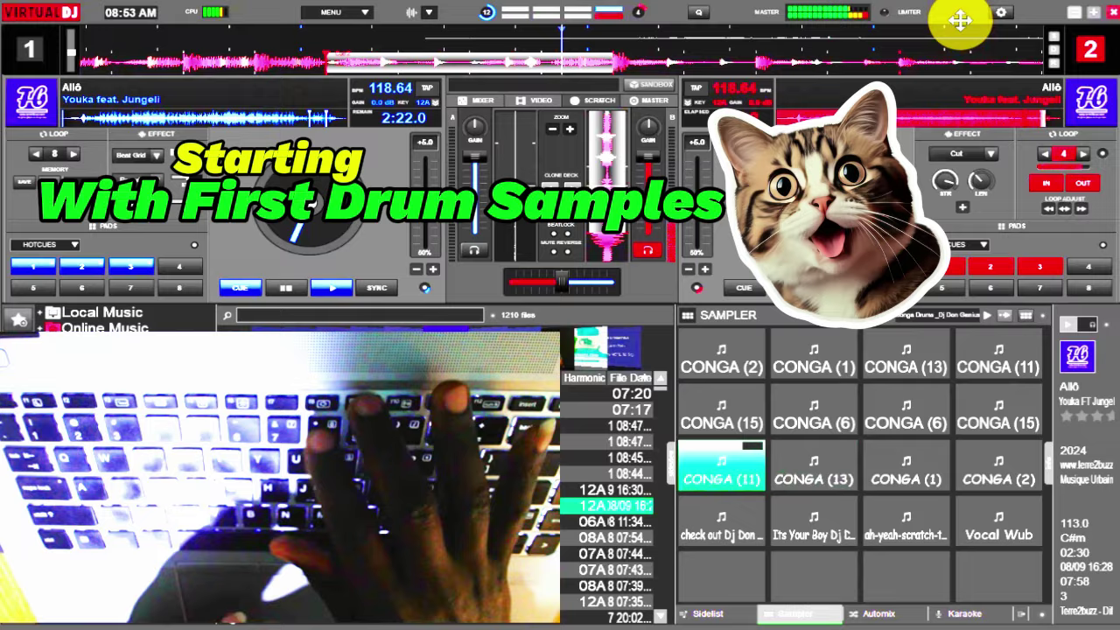
{"action": "key", "text": "F10"}
{"action": "key", "text": "F9"}
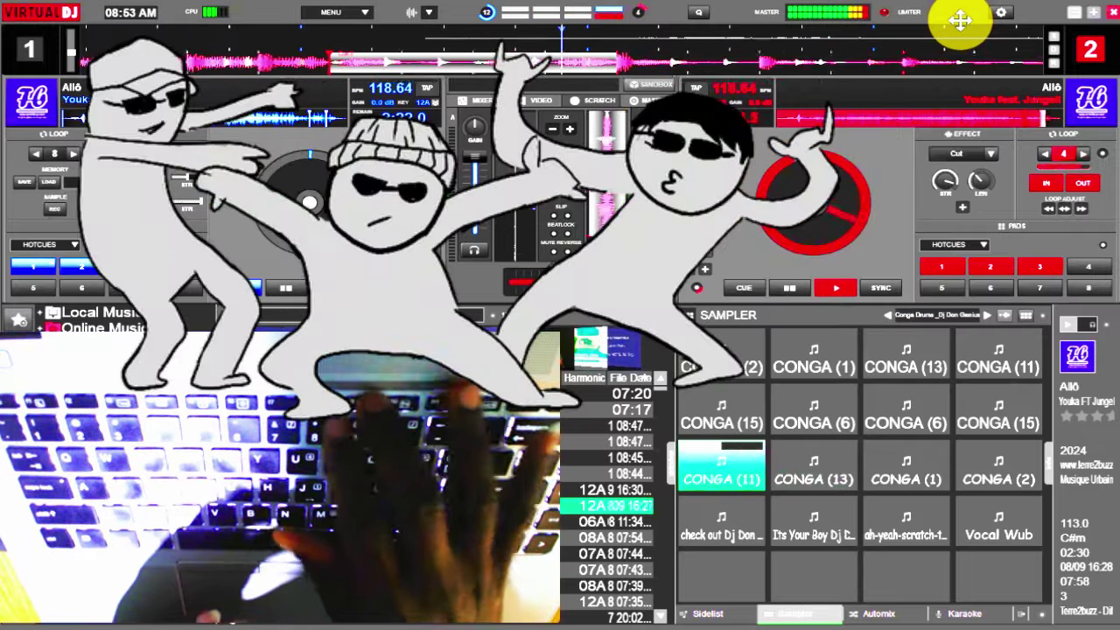
{"action": "key", "text": "F10"}
{"action": "key", "text": "F9"}
{"action": "key", "text": "F10"}
{"action": "key", "text": "F9"}
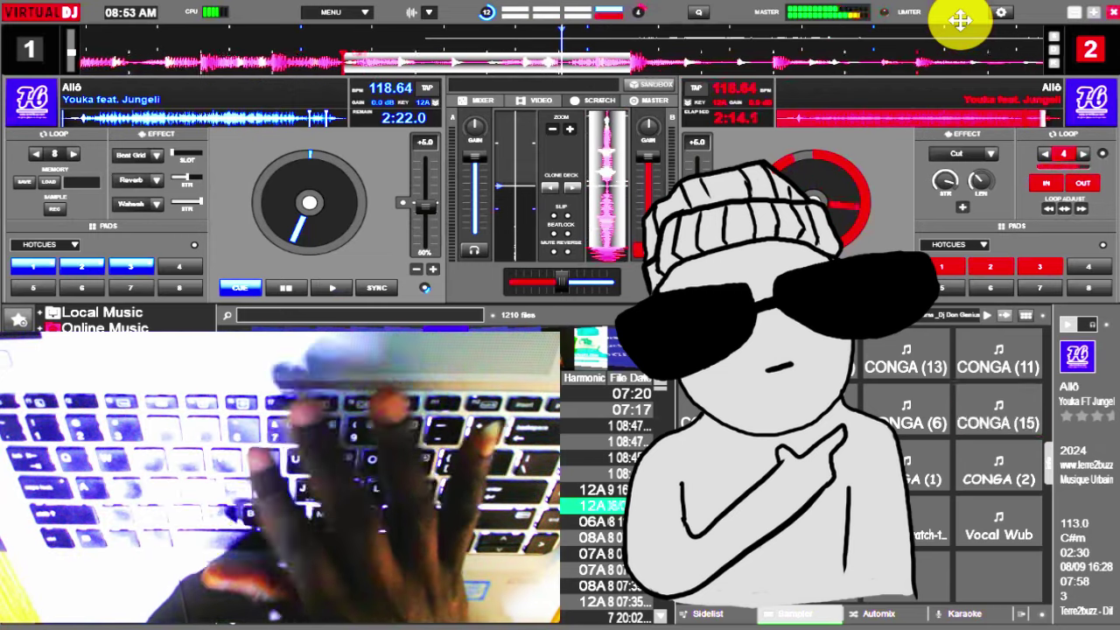
Continue the conga pattern with fast alternating hits on the second-row CONGA (15) and CONGA (6) samples, ending on CONGA (11)
{"action": "key", "text": "F8"}
{"action": "key", "text": "F7"}
{"action": "key", "text": "F8"}
{"action": "key", "text": "F7"}
{"action": "key", "text": "F8"}
{"action": "key", "text": "F7"}
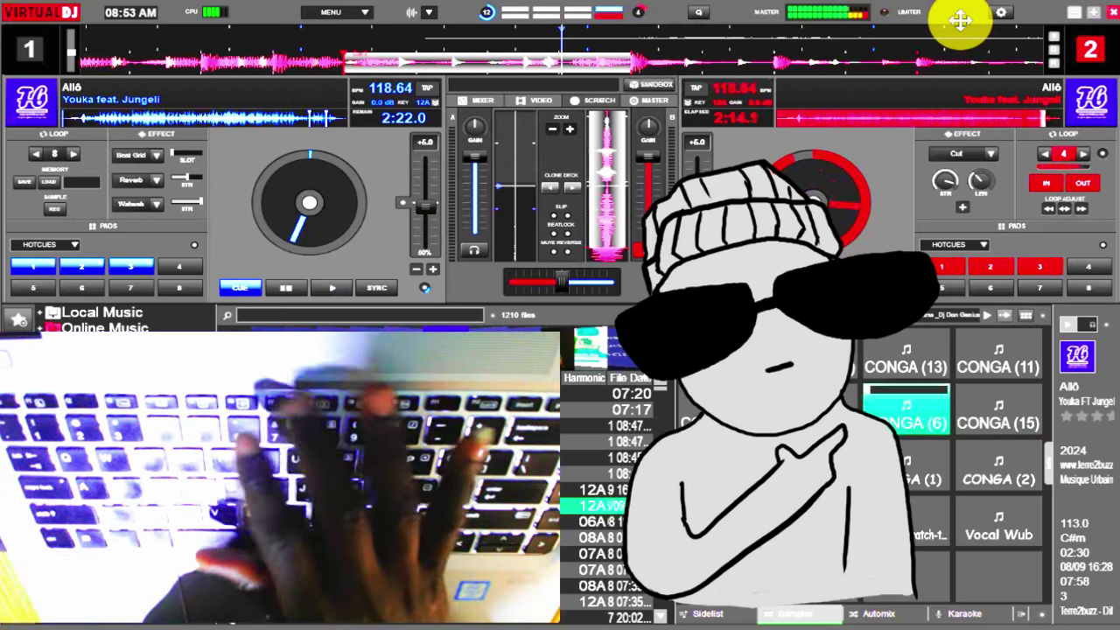
{"action": "key", "text": "F8"}
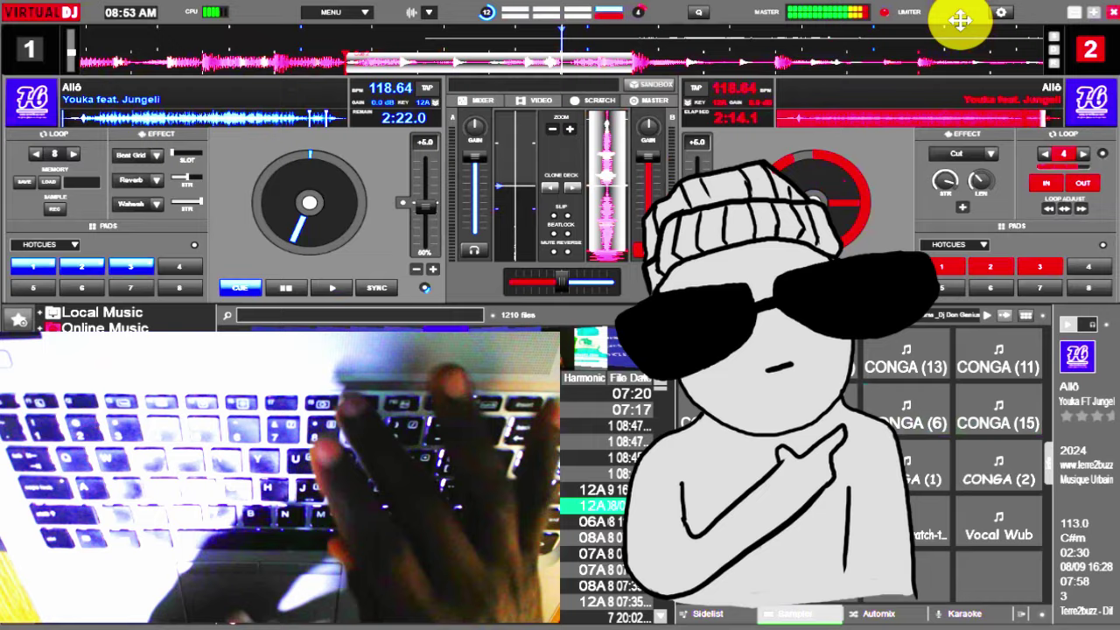
{"action": "key", "text": "F9"}
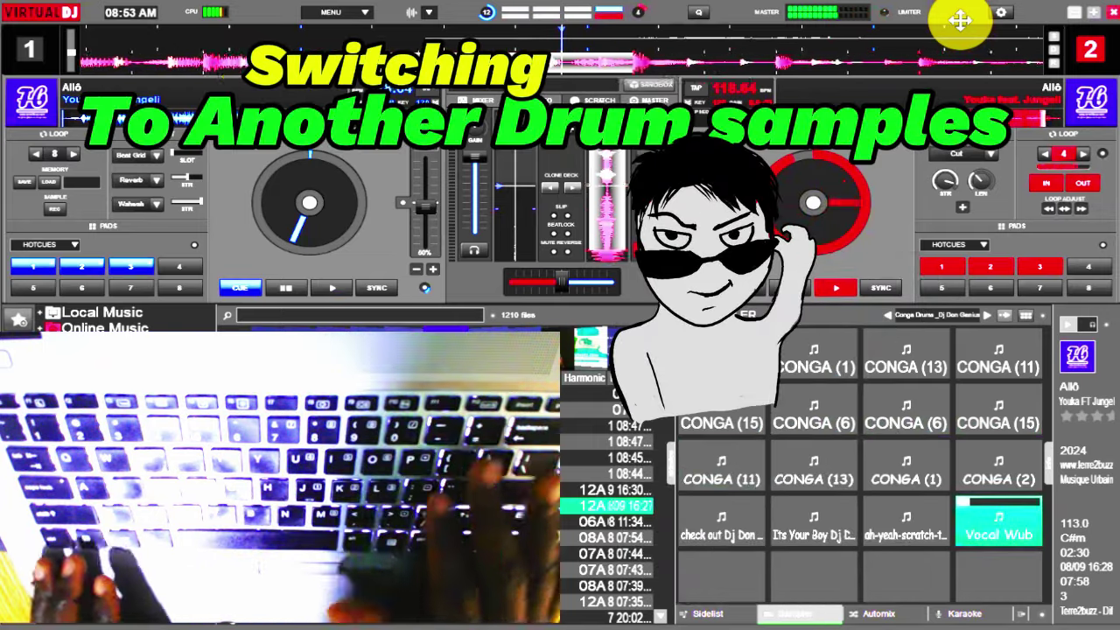
Switch the sampler to the CONGA DRUMS bank and play its talking-drum, BO Bongo, 909 and effect samples over the loop
{"action": "key", "text": "equal"}
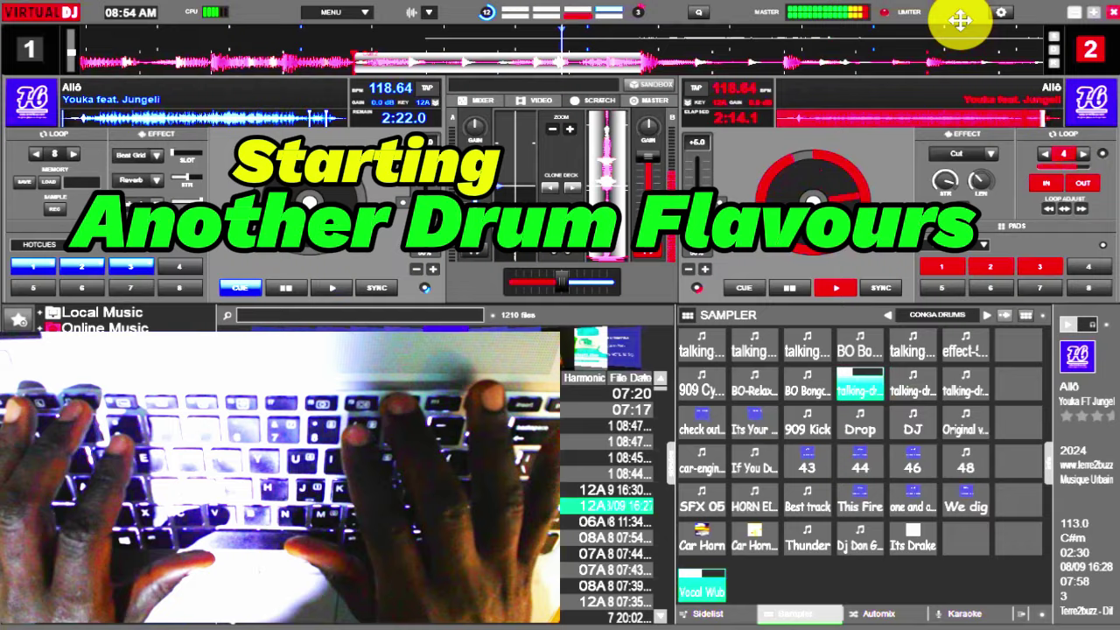
{"action": "key", "text": "3"}
{"action": "key", "text": "4"}
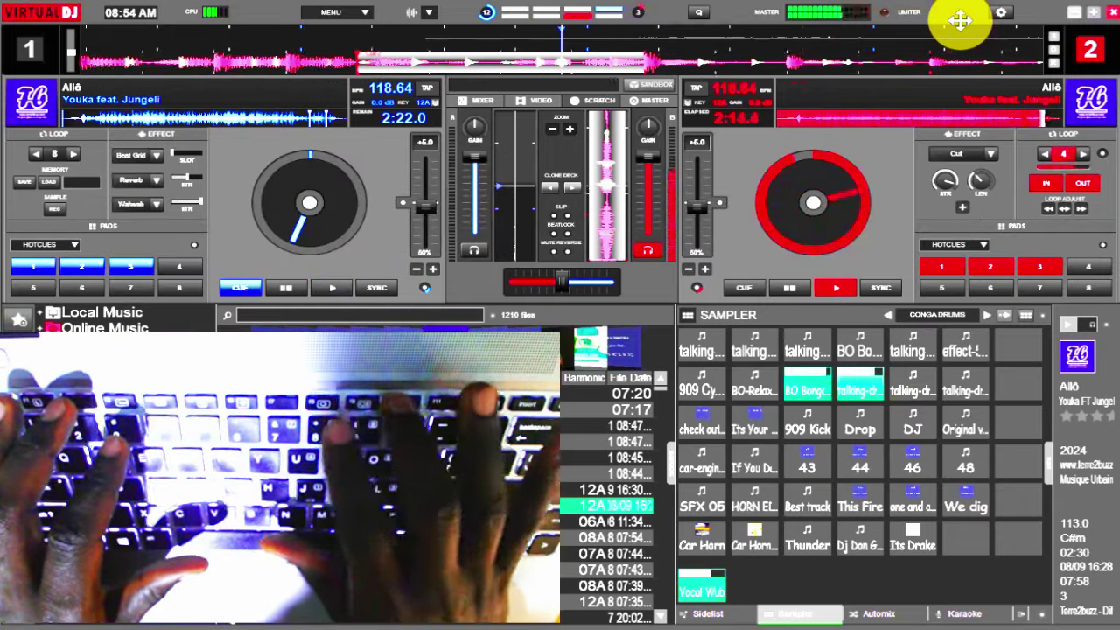
{"action": "key", "text": "1"}
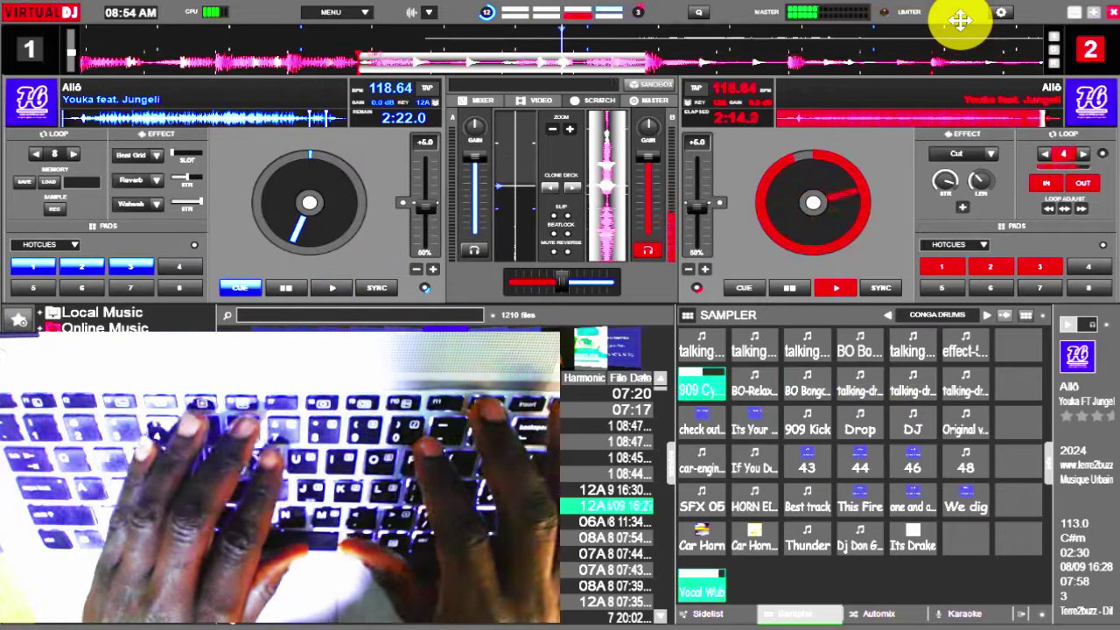
{"action": "key", "text": "F12"}
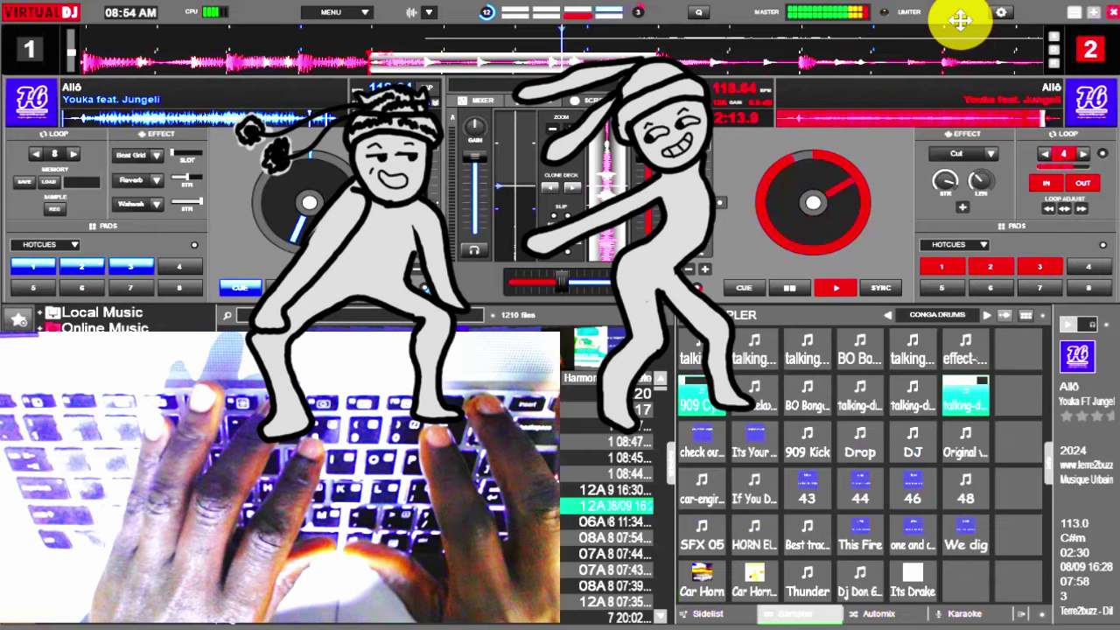
{"action": "key", "text": "y"}
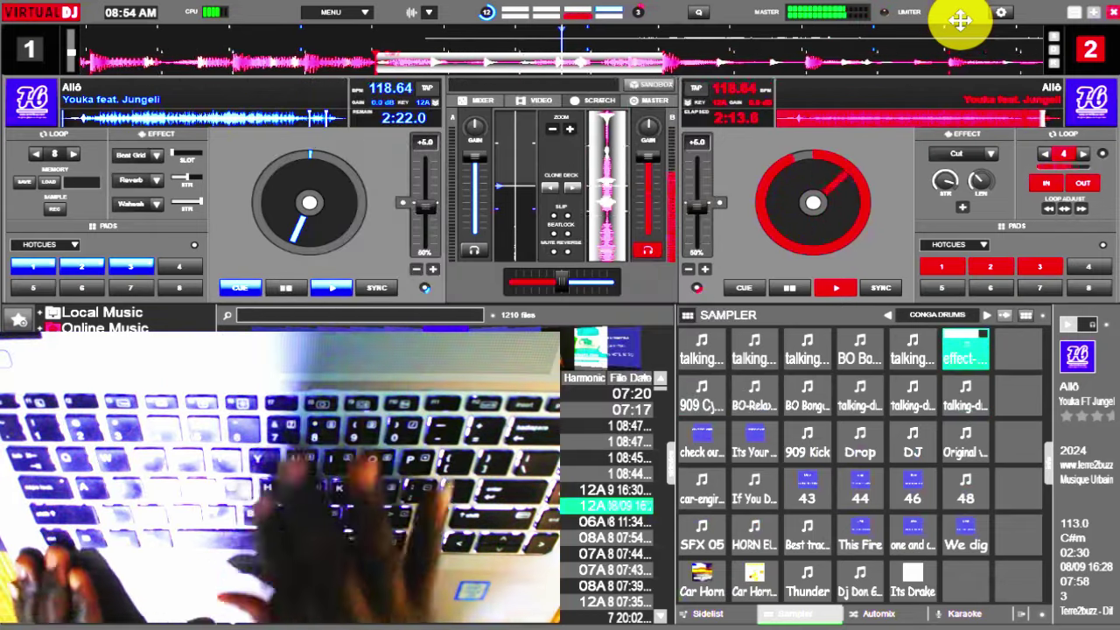
{"action": "key", "text": "x"}
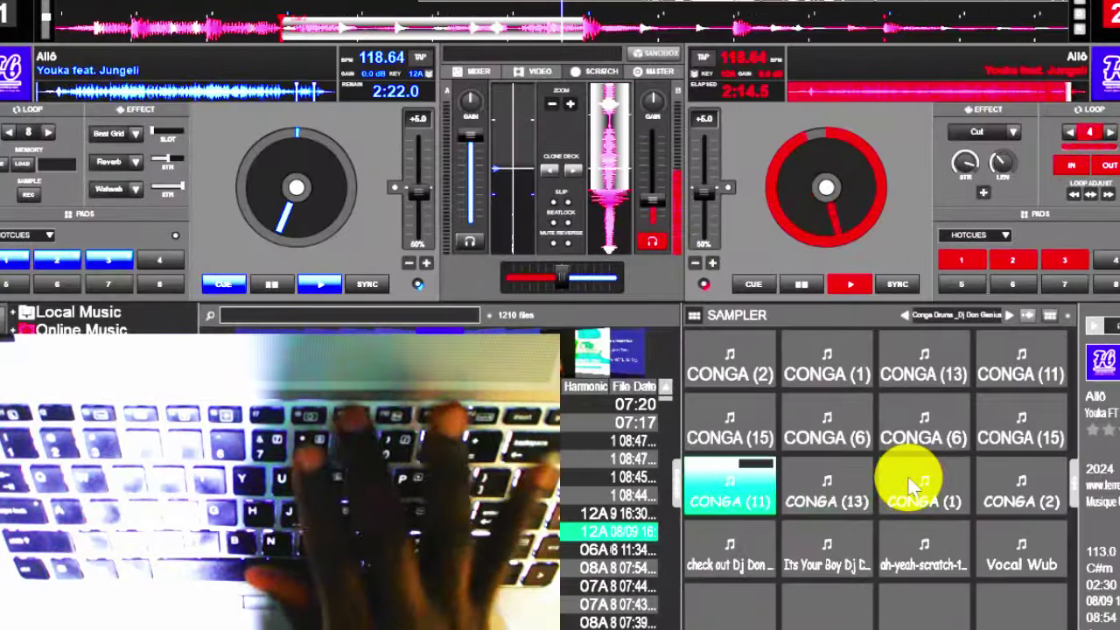
Play a conga roll in the numbered CONGA bank, alternating the third-row CONGA (11) with the second-row CONGA (15)
{"action": "key", "text": "0"}
{"action": "key", "text": "9"}
{"action": "key", "text": "8"}
{"action": "key", "text": "9"}
{"action": "key", "text": "8"}
{"action": "key", "text": "9"}
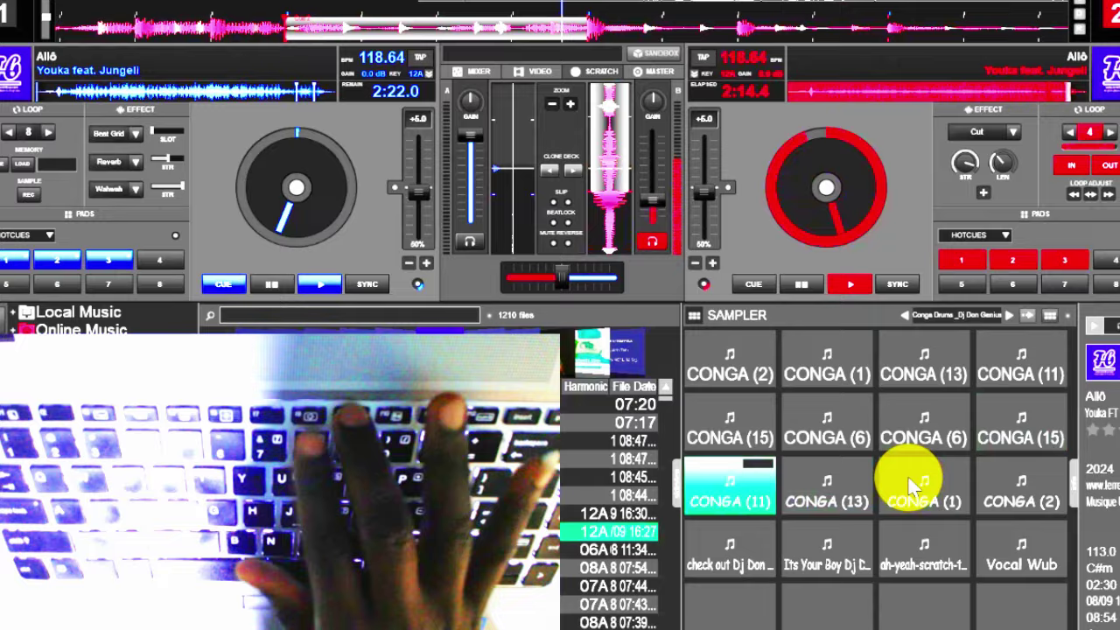
{"action": "key", "text": "8"}
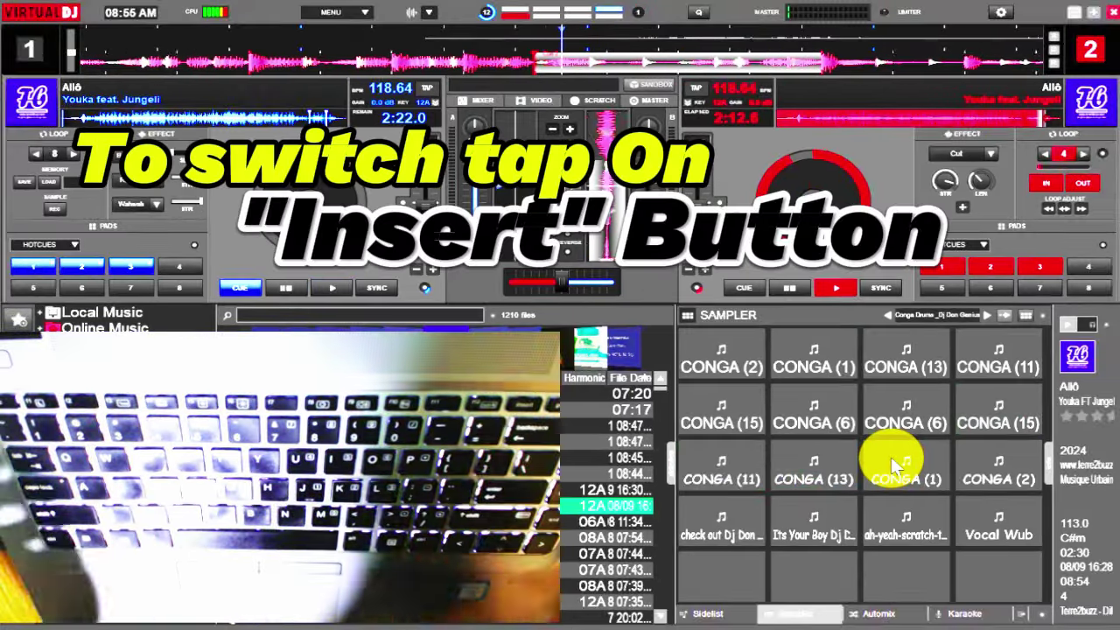
Switch the sampler to the CONGA DRUMS bank and play a short talking-drum phrase
{"action": "key", "text": "Insert"}
{"action": "key", "text": "minus"}
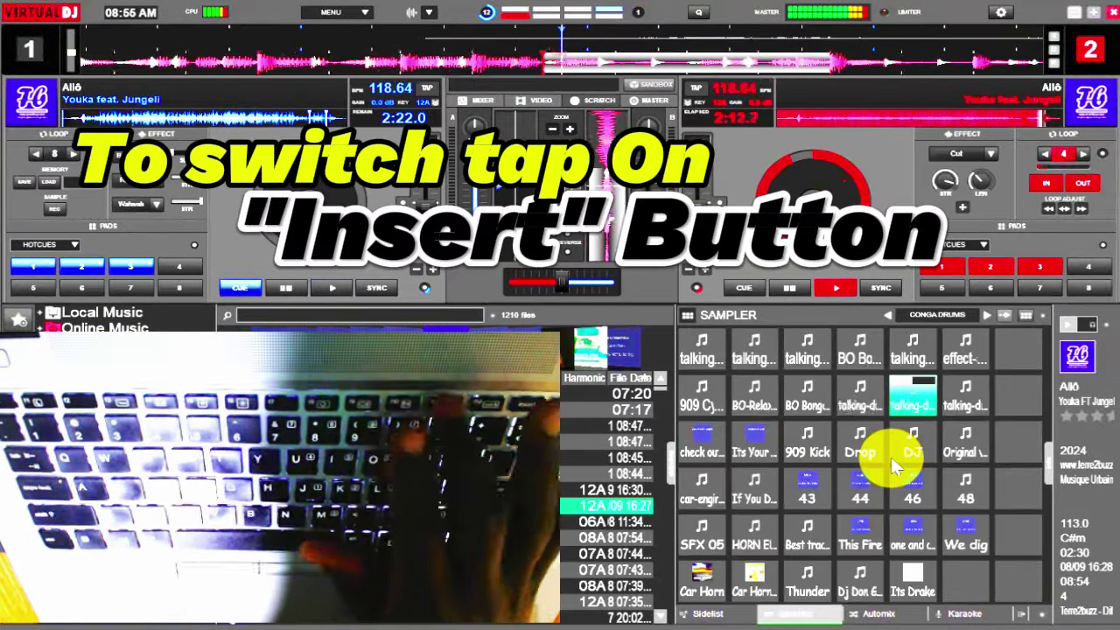
{"action": "key", "text": "0"}
{"action": "key", "text": "9"}
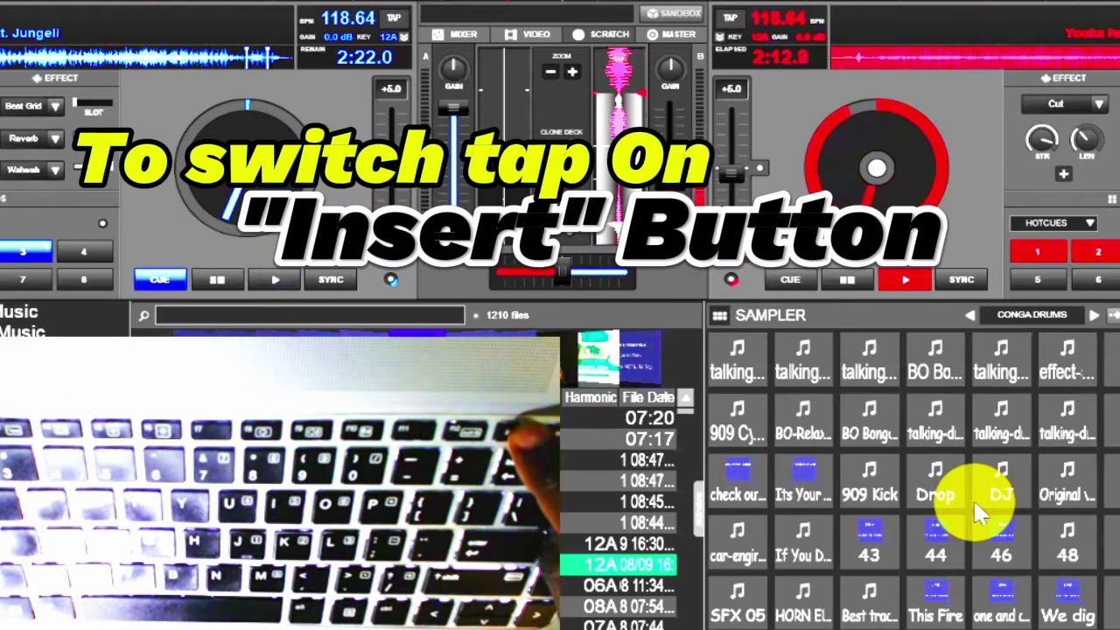
Return the sampler to the numbered CONGA bank and play third-row hits on CONGA (2), CONGA (1) and CONGA (13)
{"action": "key", "text": "Insert"}
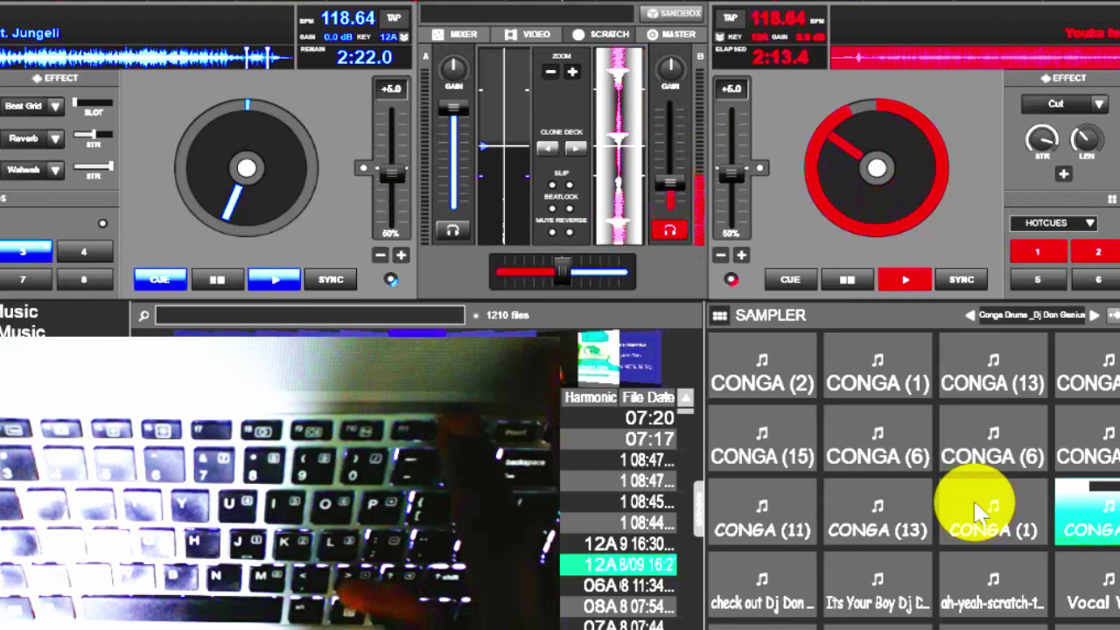
{"action": "key", "text": "F11"}
{"action": "key", "text": "F11"}
{"action": "key", "text": "F10"}
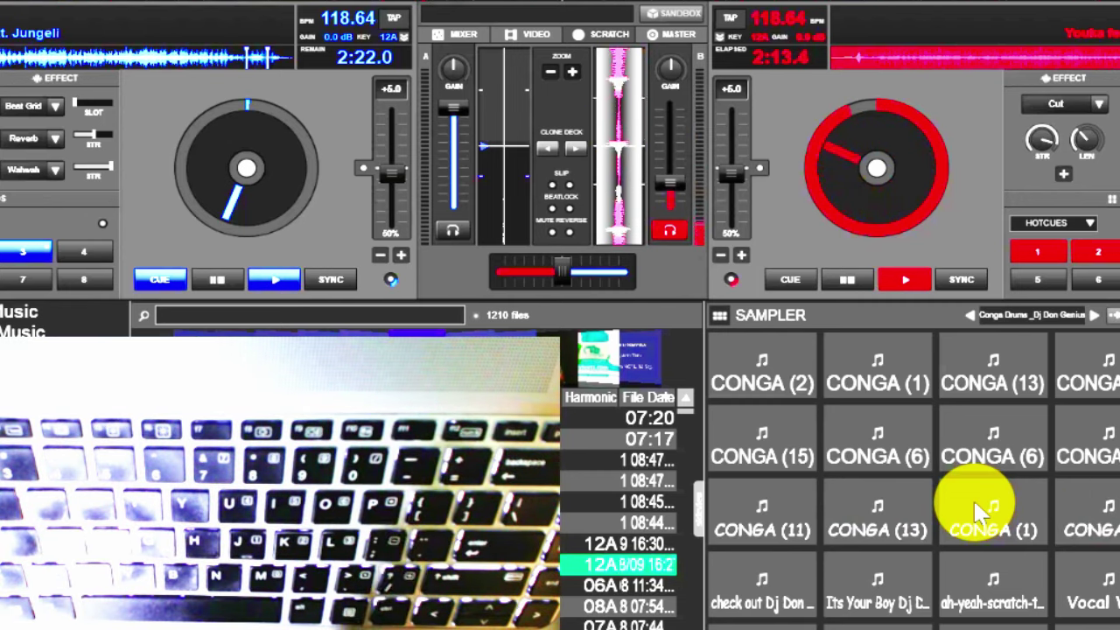
{"action": "key", "text": "space"}
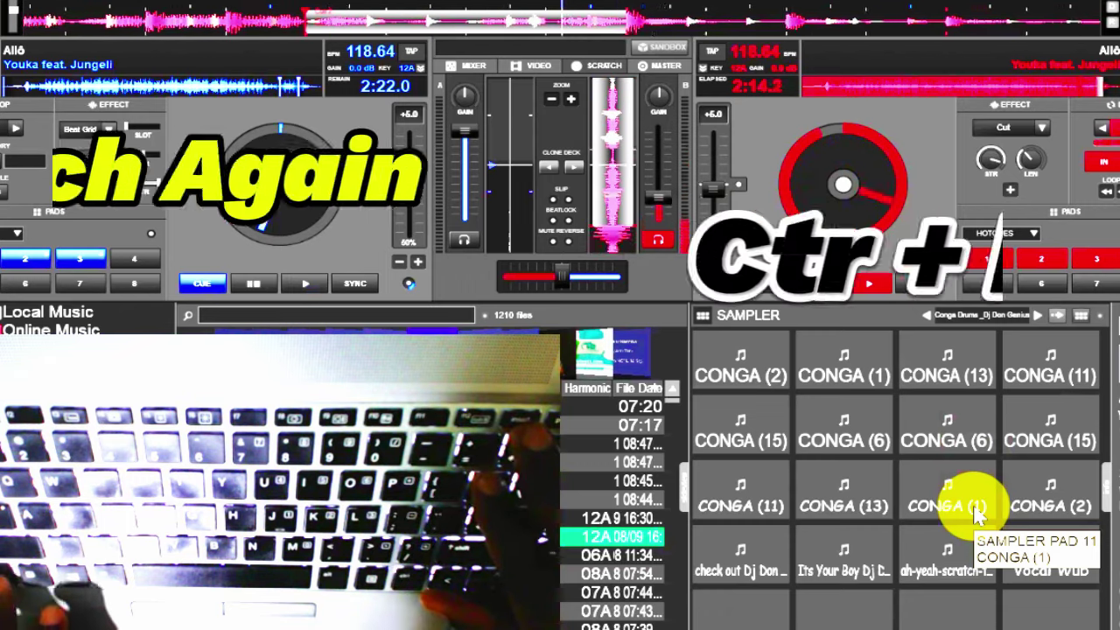
Switch the sampler to the CONGA DRUMS bank and play the talking-drum, BO-Relax, BO Bongo and effect samples over the loop
{"action": "key", "text": "ctrl+Insert"}
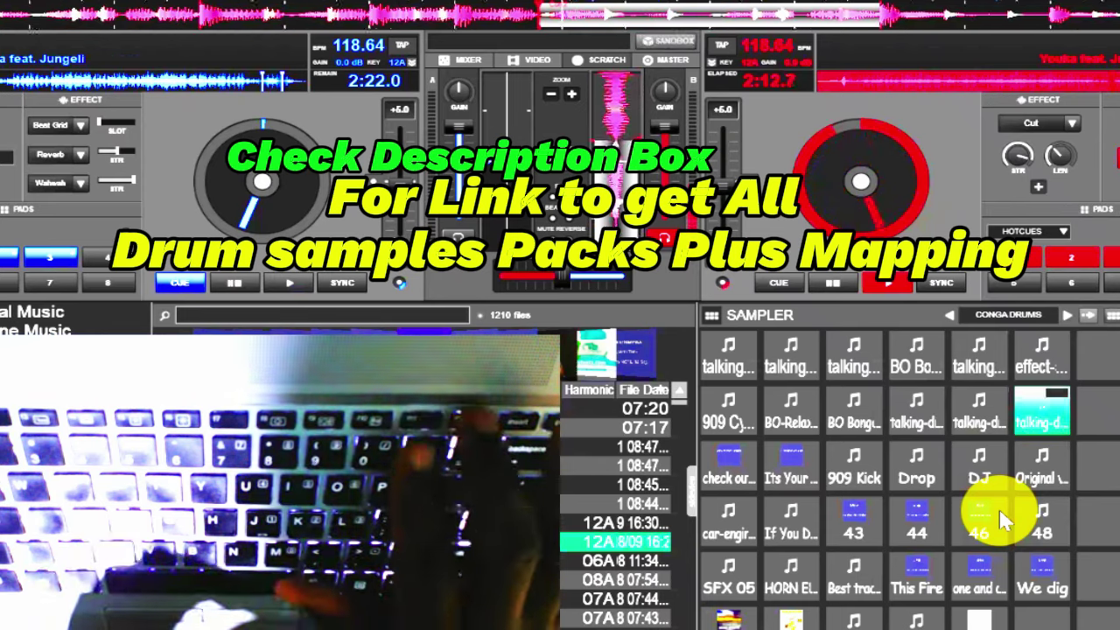
{"action": "key", "text": "minus"}
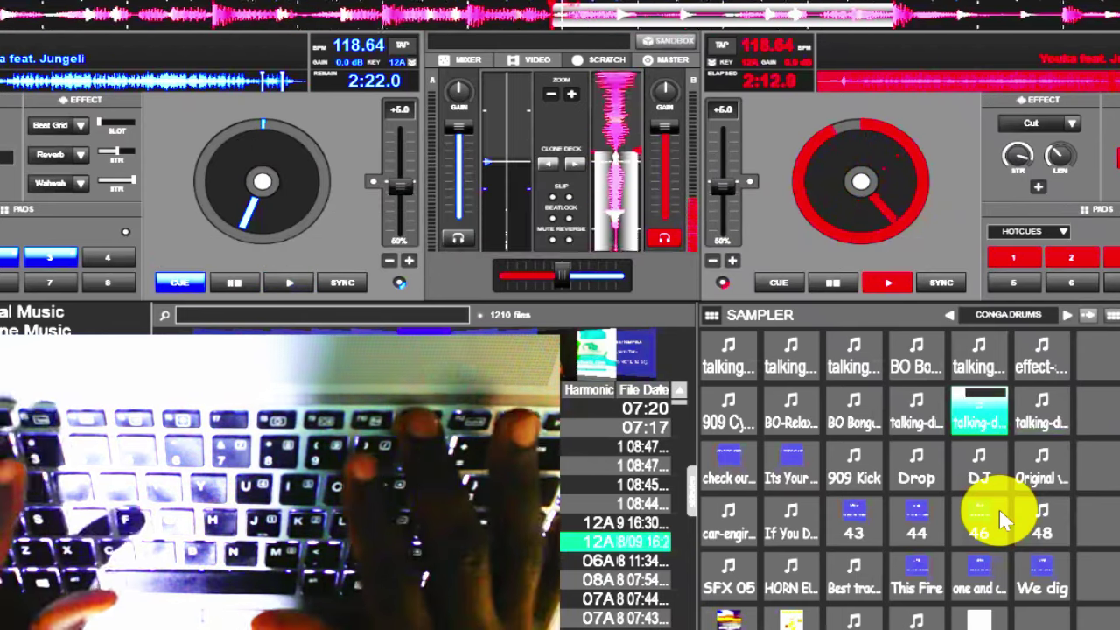
{"action": "key", "text": "F2"}
{"action": "key", "text": "F10"}
{"action": "key", "text": "o"}
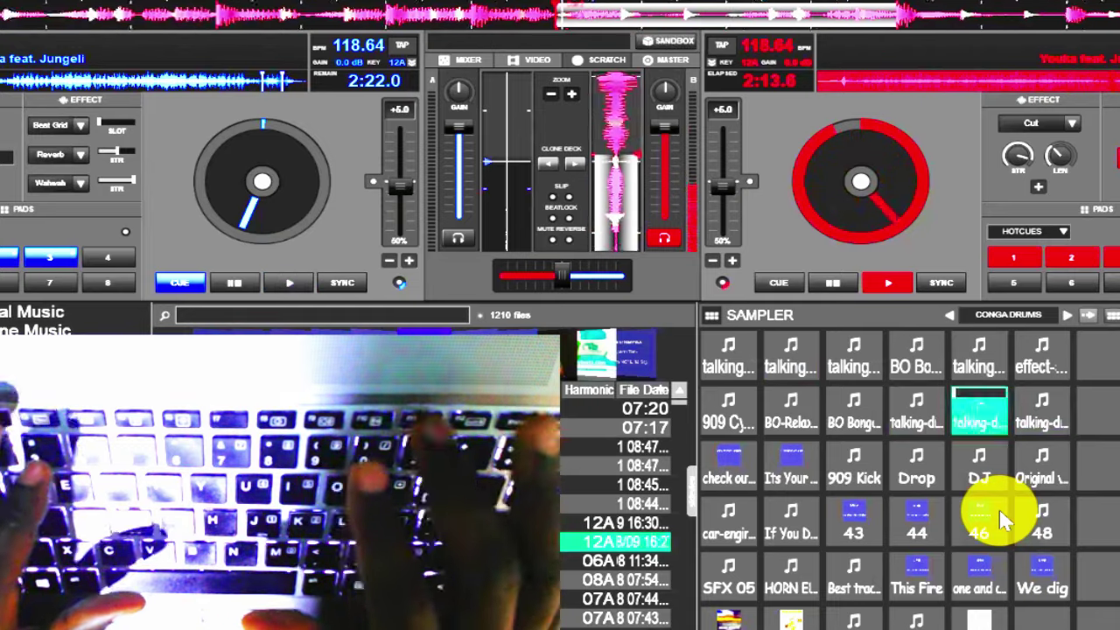
{"action": "key", "text": "o"}
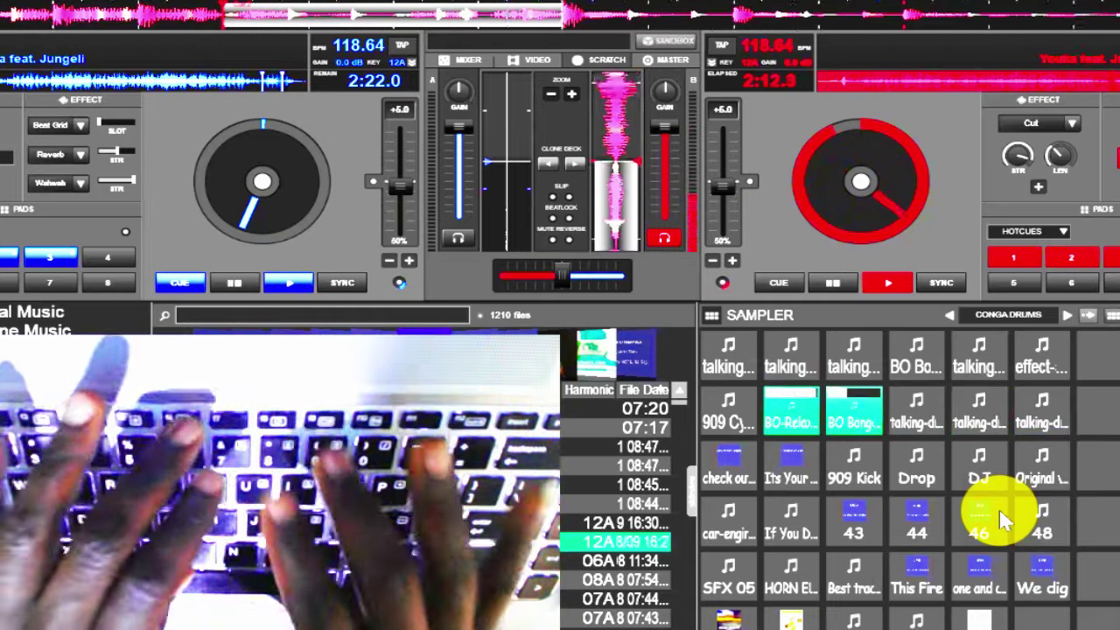
{"action": "key", "text": "F6"}
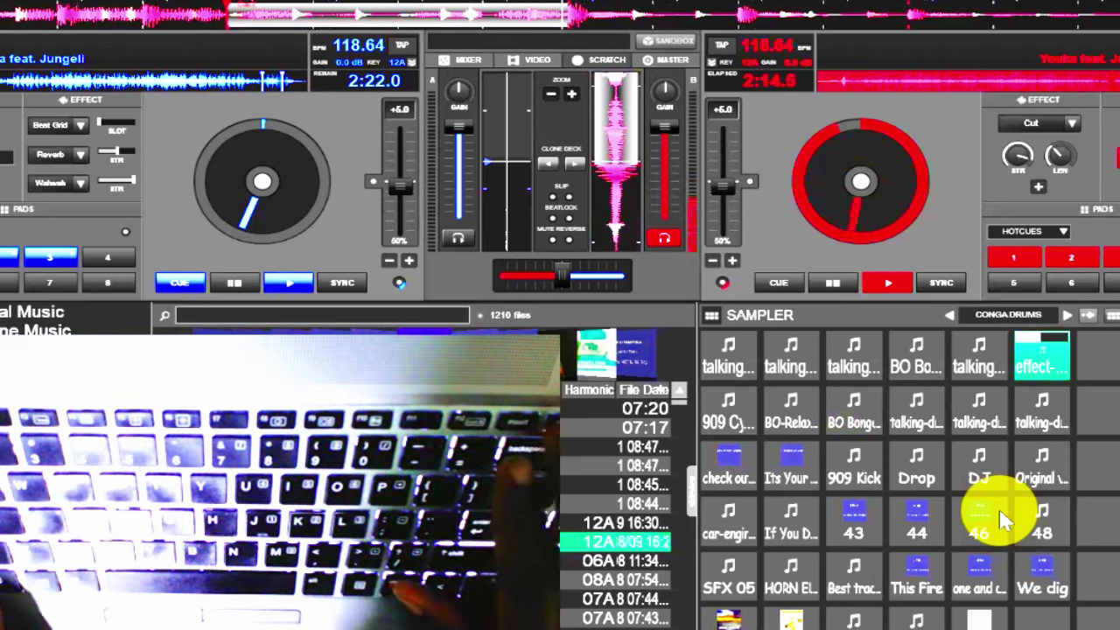
Switch the sampler back to the numbered CONGA bank and play a pattern on the third-row CONGA (1), CONGA (13) and CONGA (11)
{"action": "key", "text": "Insert"}
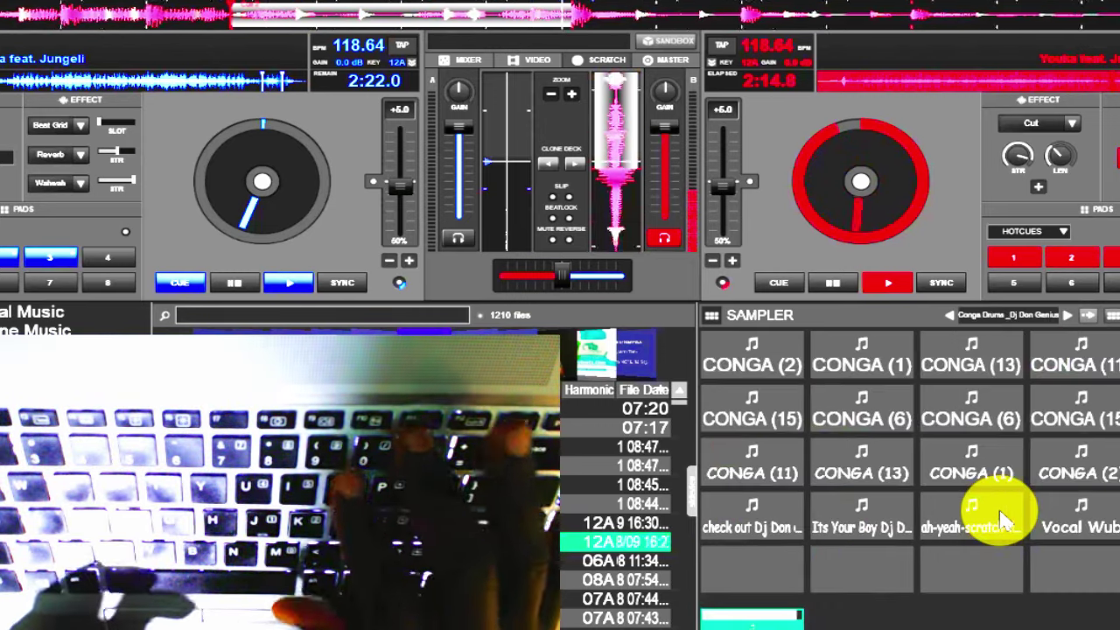
{"action": "key", "text": "F10"}
{"action": "key", "text": "F11"}
{"action": "key", "text": "F10"}
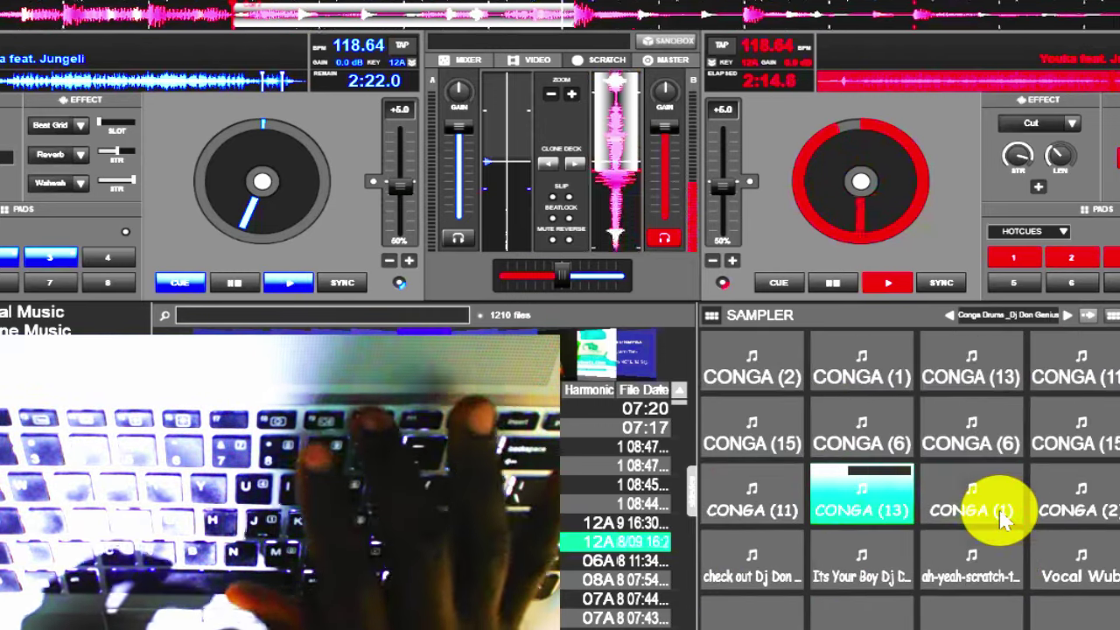
{"action": "key", "text": "1"}
{"action": "key", "text": "F10"}
{"action": "key", "text": "F9"}
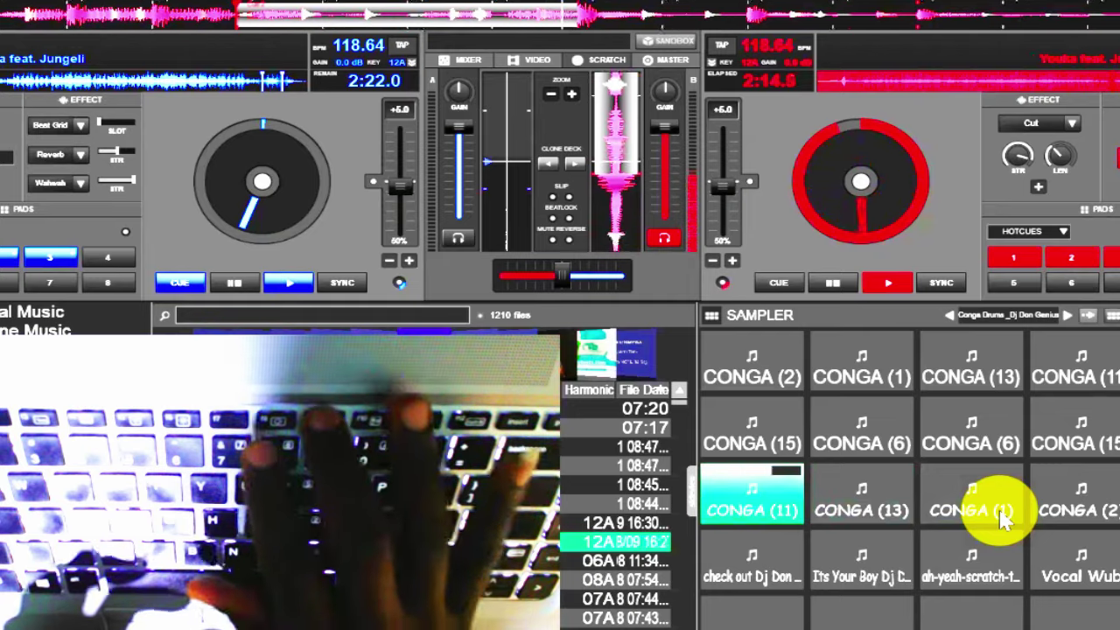
Play repeated hits on the second-row CONGA (6) sample, accented with the adjacent CONGA (15)
{"action": "key", "text": "F7"}
{"action": "key", "text": "F7"}
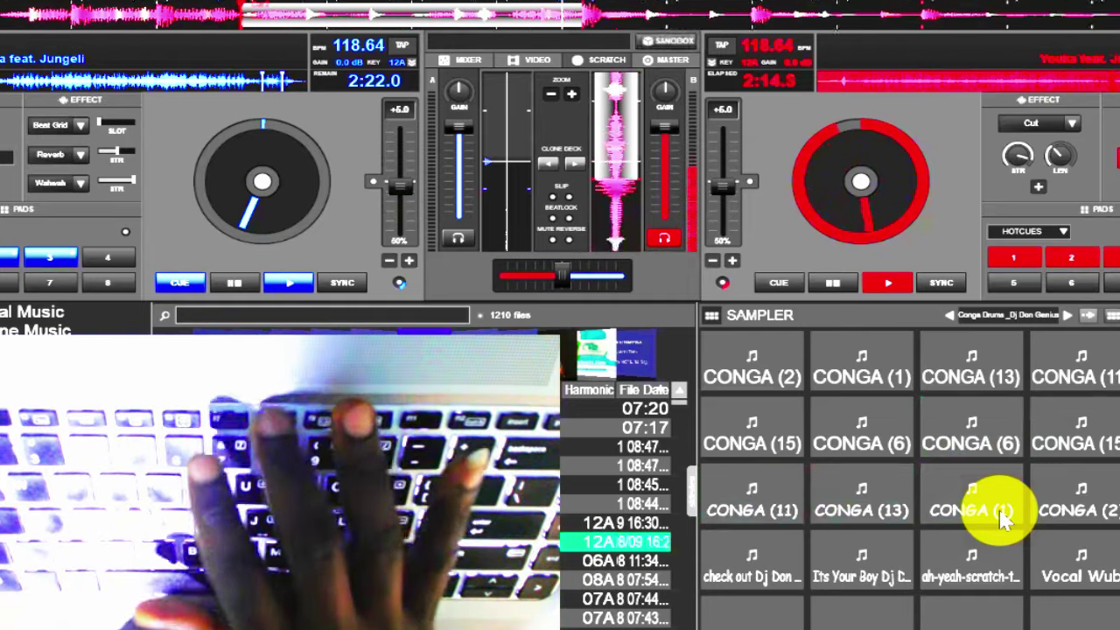
{"action": "key", "text": "7"}
{"action": "key", "text": "8"}
{"action": "key", "text": "7"}
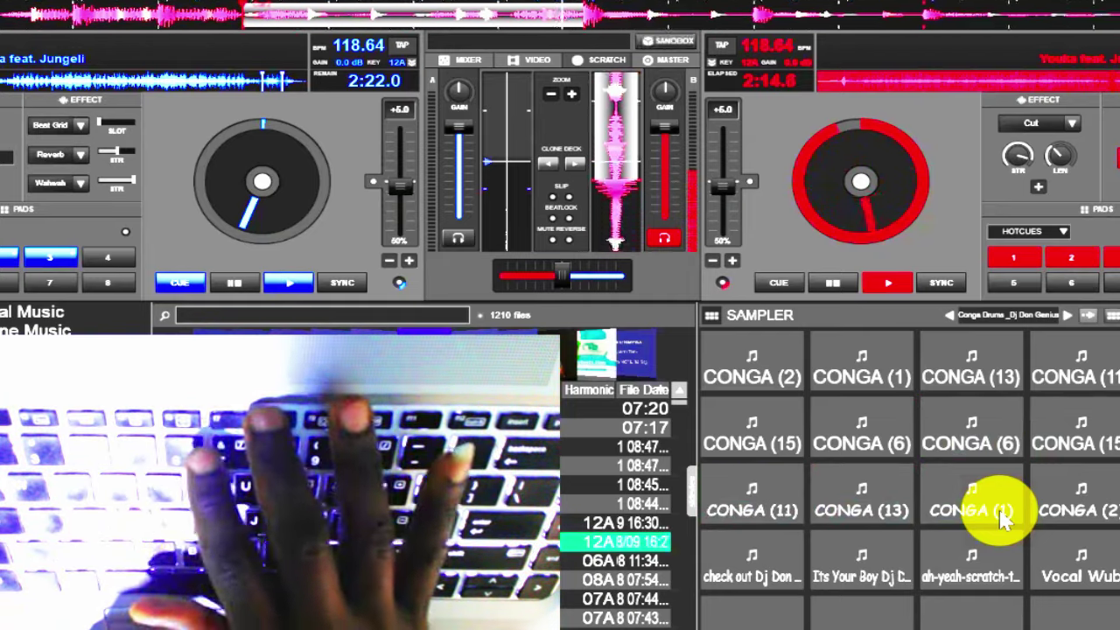
{"action": "key", "text": "7"}
{"action": "key", "text": "7"}
{"action": "key", "text": "8"}
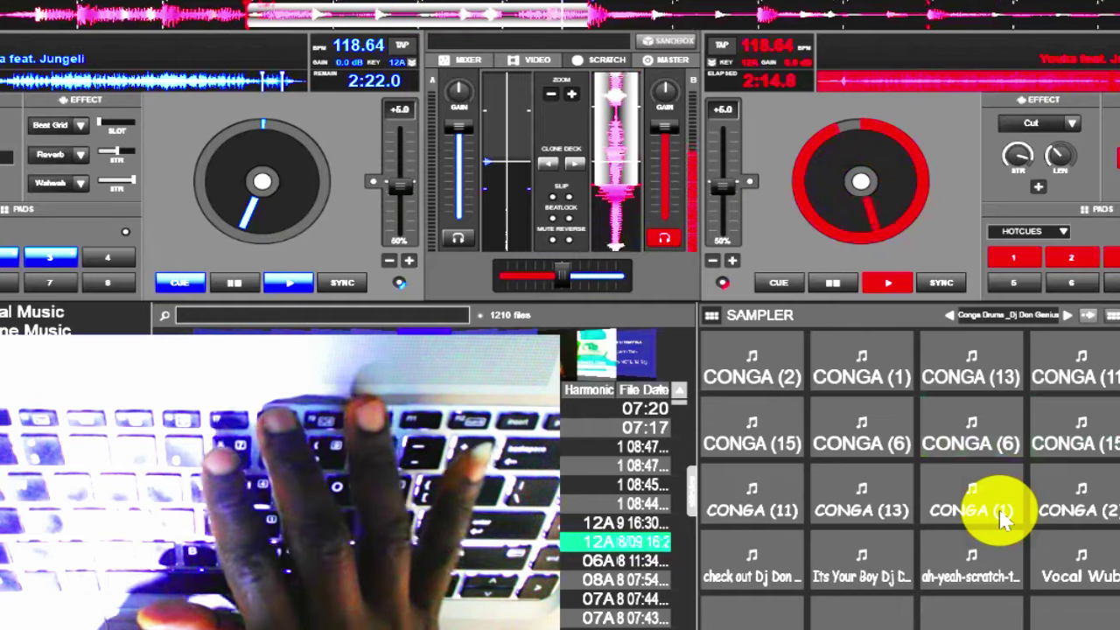
Play a fast roll alternating the third-row CONGA (11) and second-row CONGA (15) samples
{"action": "key", "text": "9"}
{"action": "key", "text": "8"}
{"action": "key", "text": "9"}
{"action": "key", "text": "8"}
{"action": "key", "text": "9"}
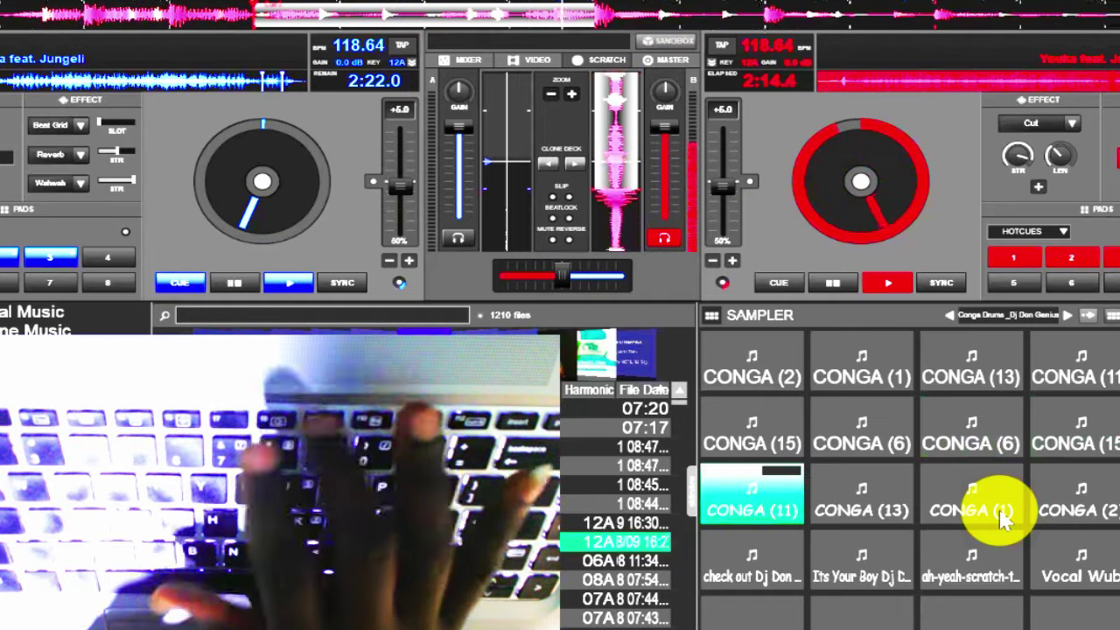
{"action": "key", "text": "8"}
{"action": "key", "text": "9"}
{"action": "key", "text": "8"}
{"action": "key", "text": "9"}
{"action": "key", "text": "8"}
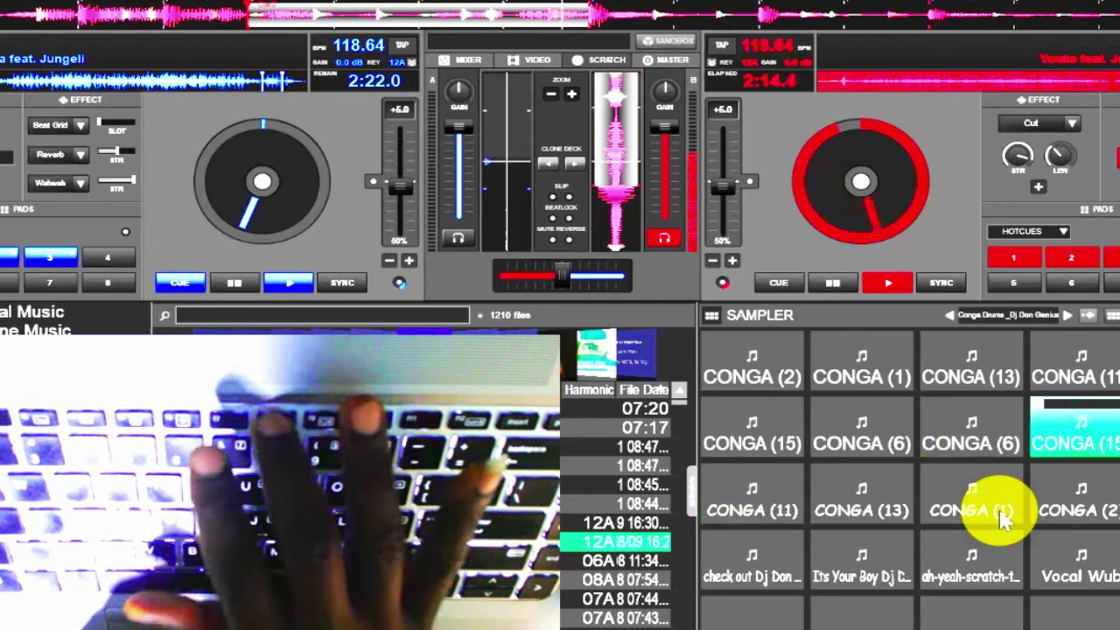
End the roll with repeated CONGA (6) hits and trigger the Vocal Wub and Its Your Boy voice samples
{"action": "key", "text": "7"}
{"action": "key", "text": "7"}
{"action": "key", "text": "7"}
{"action": "key", "text": "7"}
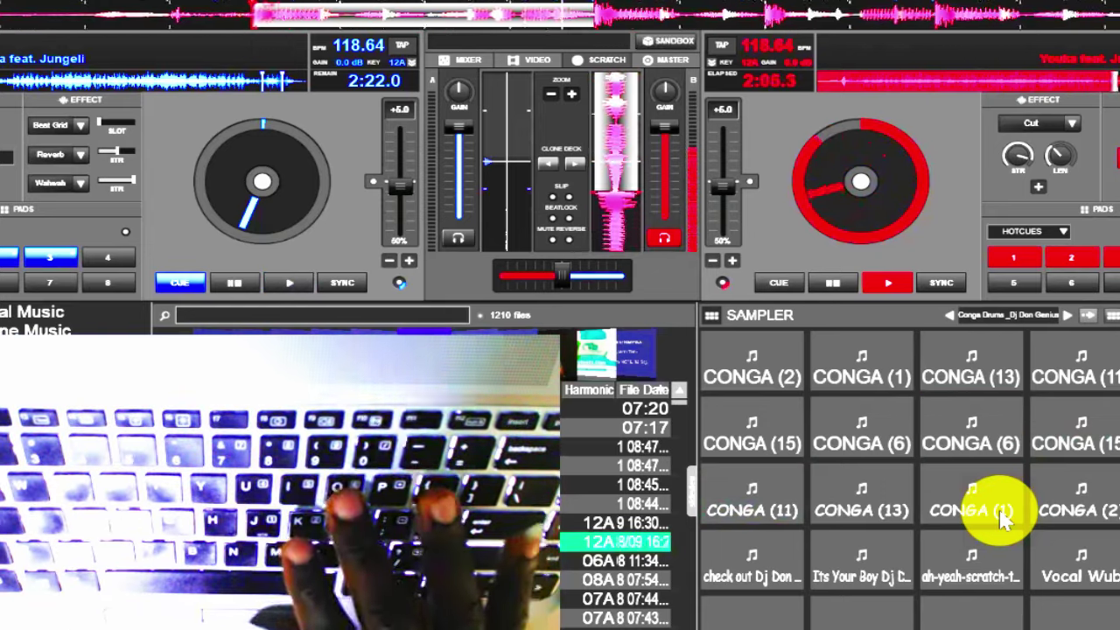
{"action": "key", "text": "k"}
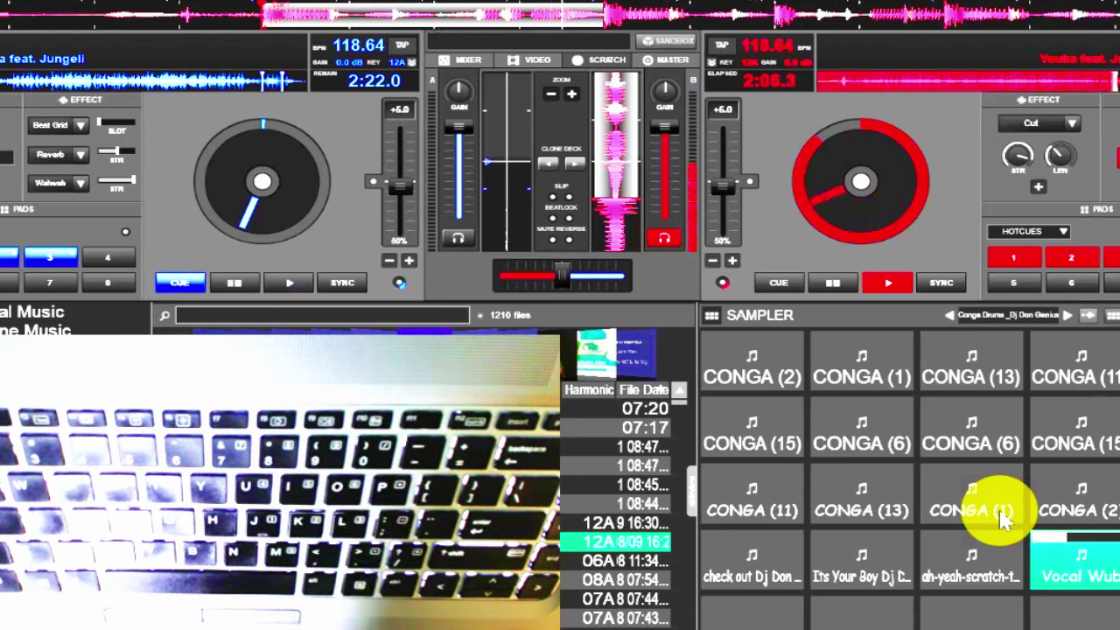
{"action": "key", "text": "j"}
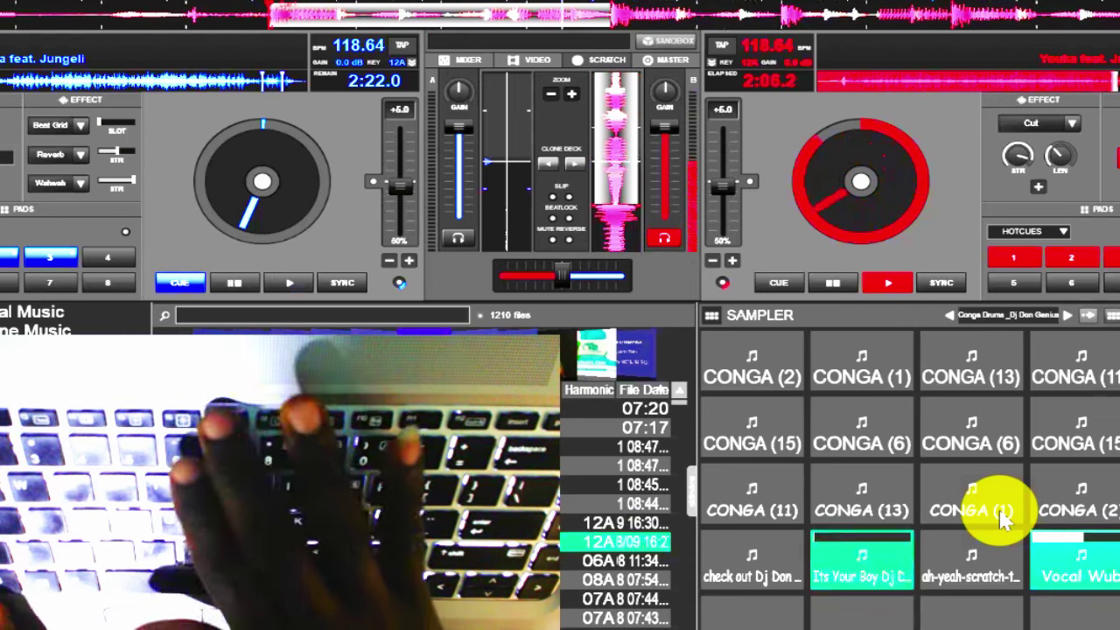